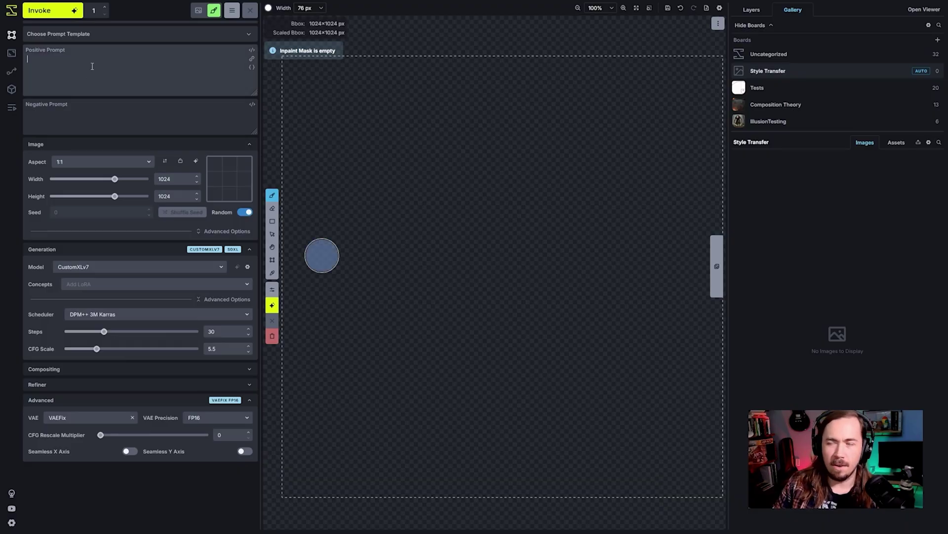
Edit the prompt to include 'a tree' and 'ky.'.
left_click(107, 35)
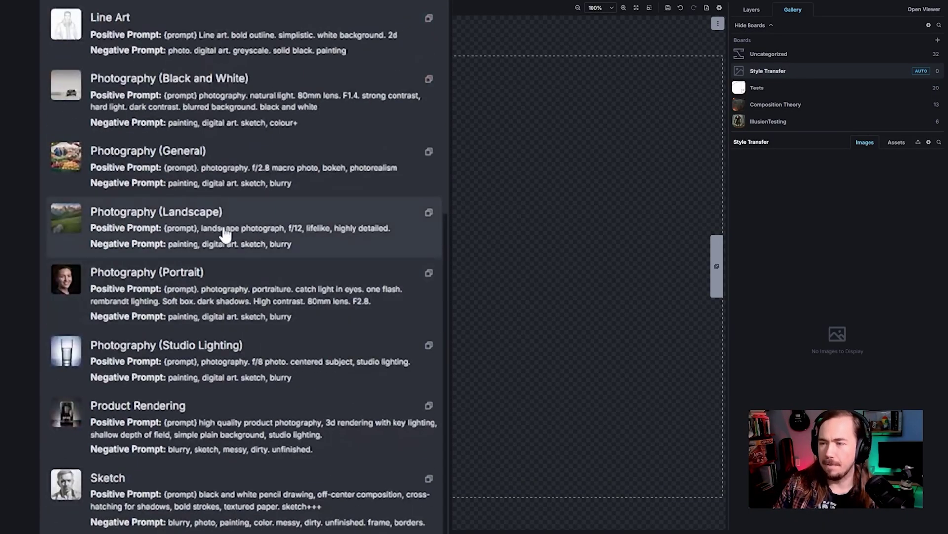
left_click(222, 231)
type("a tree")
type("ky.")
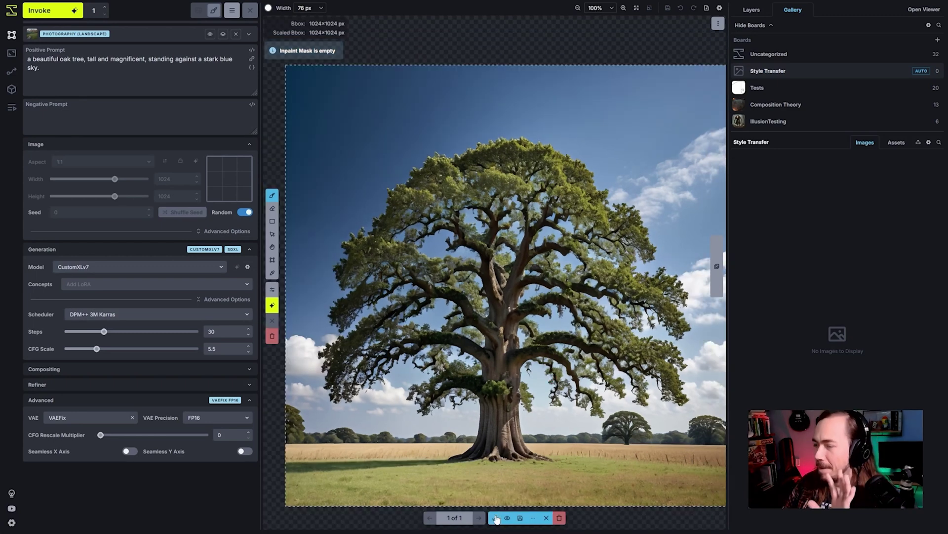
left_click(495, 517)
left_click(761, 13)
Add 'impressionism++ painting o' to the prompt and queue two generations.
left_click(119, 38)
scroll(232, 172, "down", 5)
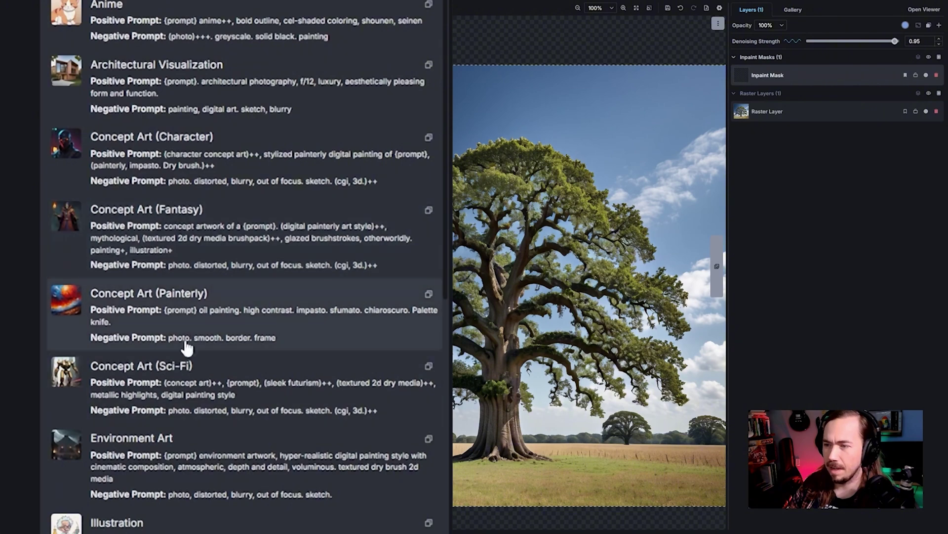
left_click(187, 345)
scroll(173, 178, "up", 3)
type("impressionism++ painting o")
left_click_drag(894, 41, 855, 42)
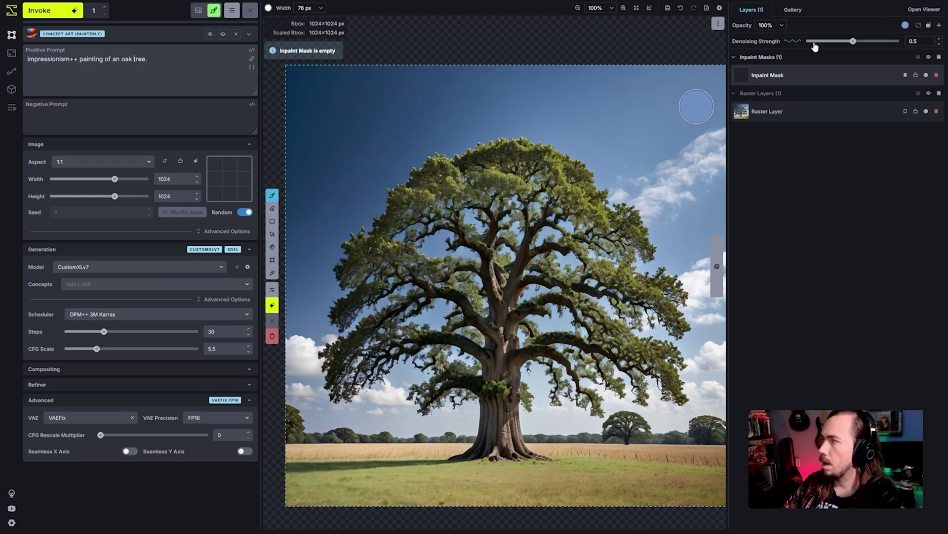
key("ctrl+Return")
left_click_drag(853, 41, 893, 44)
key("ctrl+Return")
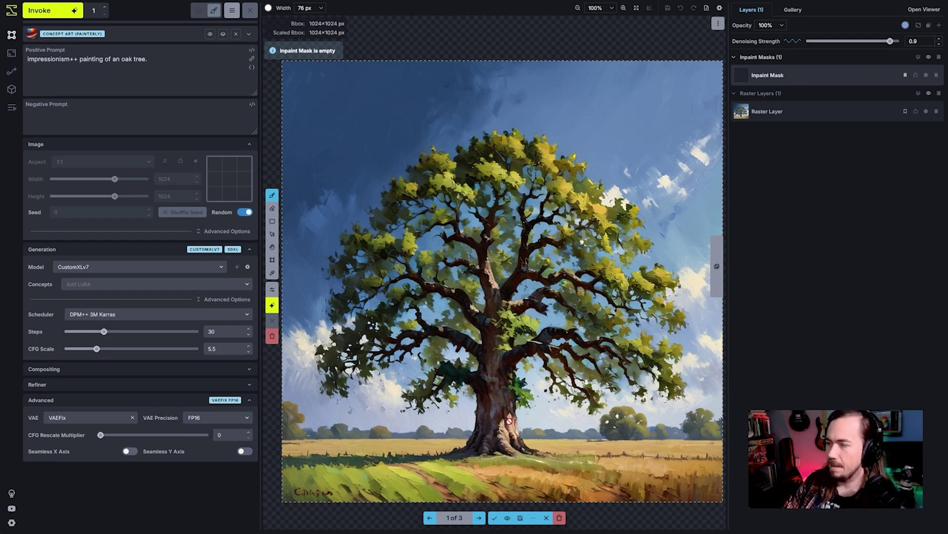
Cycle through the staged results in the staging toolbar.
left_click(507, 517)
left_click(507, 518)
left_click(508, 517)
left_click(508, 517)
left_click(508, 519)
left_click(509, 521)
left_click(510, 522)
left_click(510, 522)
left_click(510, 523)
left_click(509, 522)
left_click(509, 522)
left_click(509, 522)
left_click(510, 522)
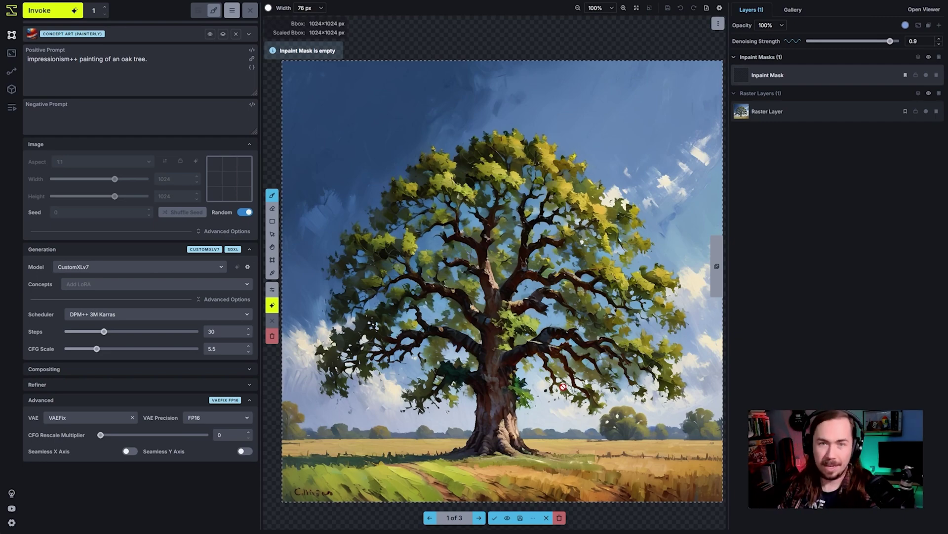
key("Right")
key("Right")
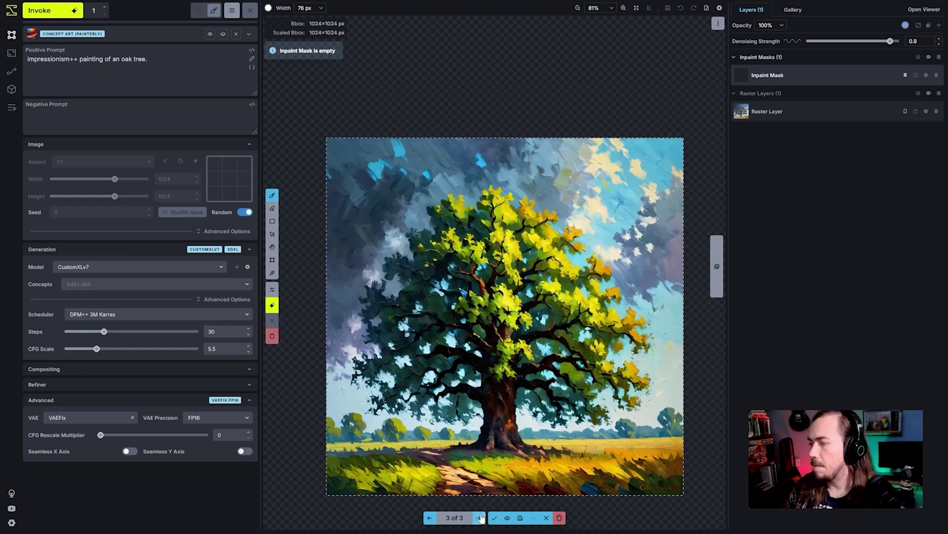
Use the canvas toolbar and reposition the bounding box over the portrait.
left_click(479, 518)
left_click(430, 517)
key("h")
left_click_drag(541, 406, 549, 284)
left_click(533, 519)
left_click(559, 499)
left_click(559, 517)
left_click(927, 111)
key("v")
left_click_drag(520, 136, 521, 510)
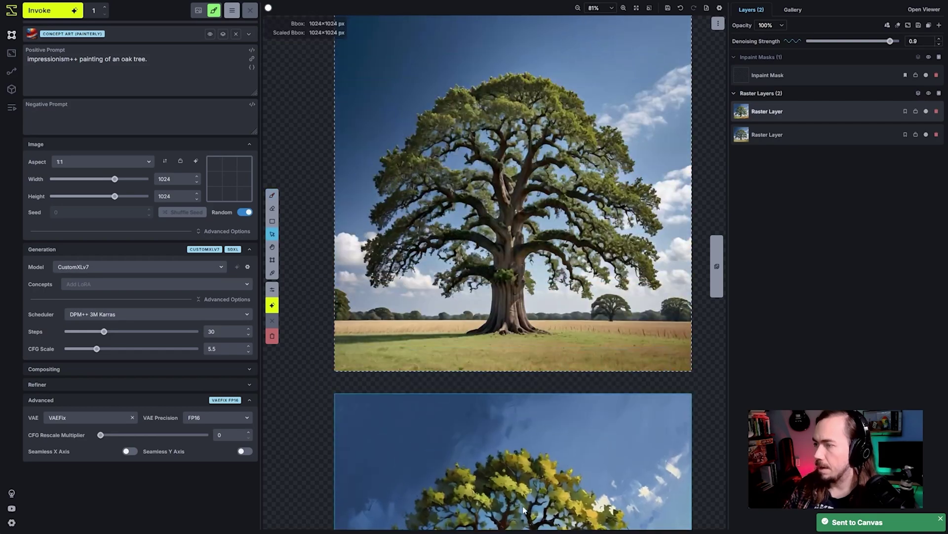
scroll(599, 470, "down", 3)
scroll(559, 343, "up", 3)
Change a layer option from its context menu, adjust a setting and generate again.
right_click(678, 221)
left_click(720, 393)
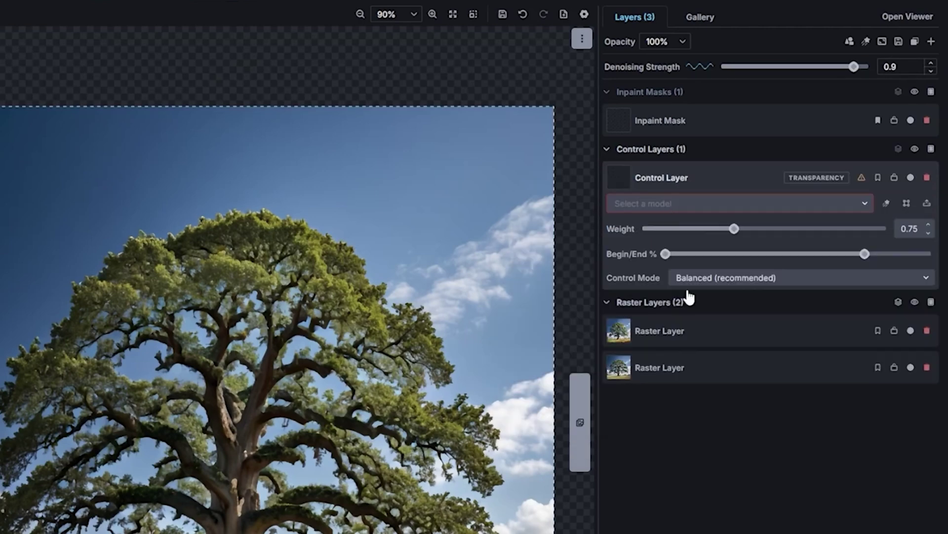
left_click(741, 208)
left_click(674, 379)
left_click_drag(832, 73, 811, 77)
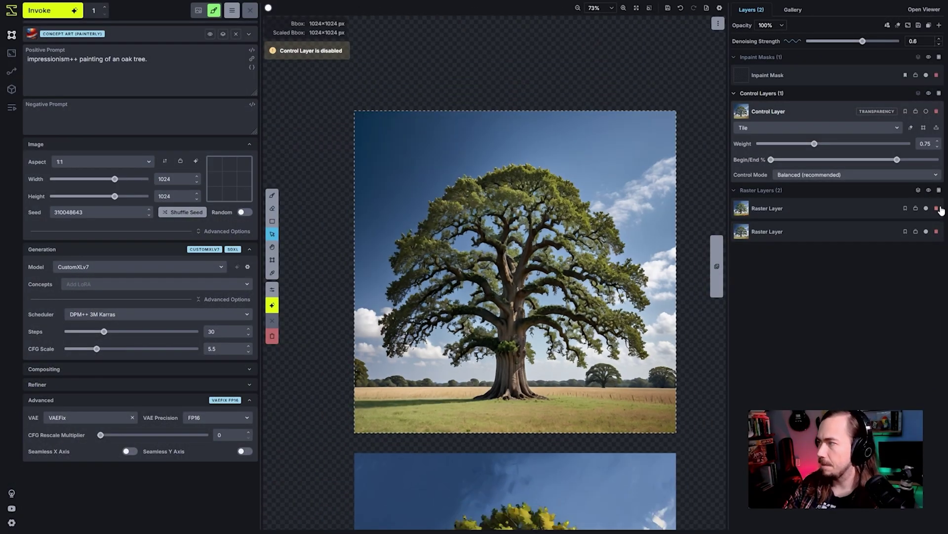
left_click(937, 208)
key("ctrl+Return")
Move the bounding box to a new area of the canvas.
left_click(495, 518)
left_click_drag(514, 524, 556, 433)
key("v")
left_click_drag(542, 214, 540, 358)
left_click(61, 11)
scroll(518, 232, "up", 3)
scroll(518, 232, "up", 1)
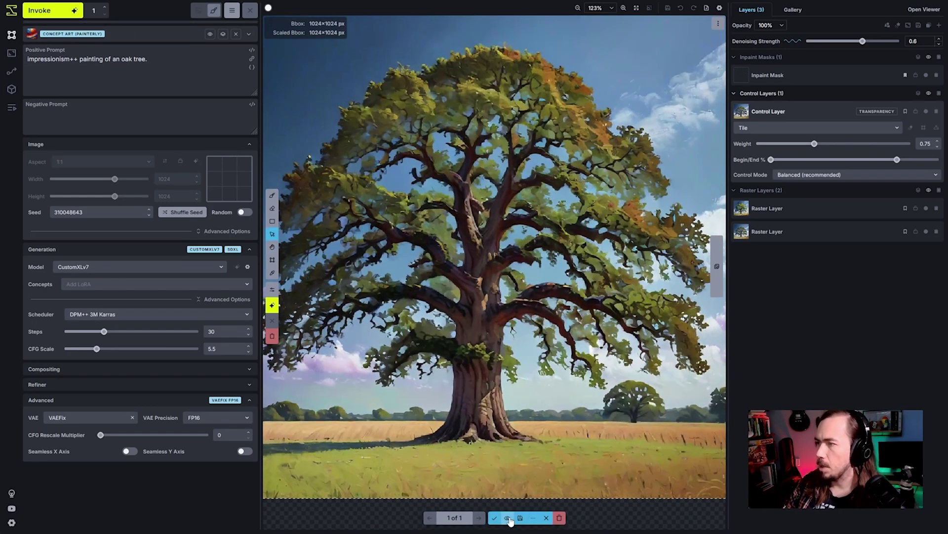
Step through the new staged results and confirm one.
left_click(509, 518)
left_click(508, 518)
left_click(509, 517)
left_click(510, 517)
left_click(511, 517)
key("Return")
Pan and zoom around the canvas to inspect the portrait.
scroll(536, 444, "down", 5)
scroll(550, 330, "up", 3)
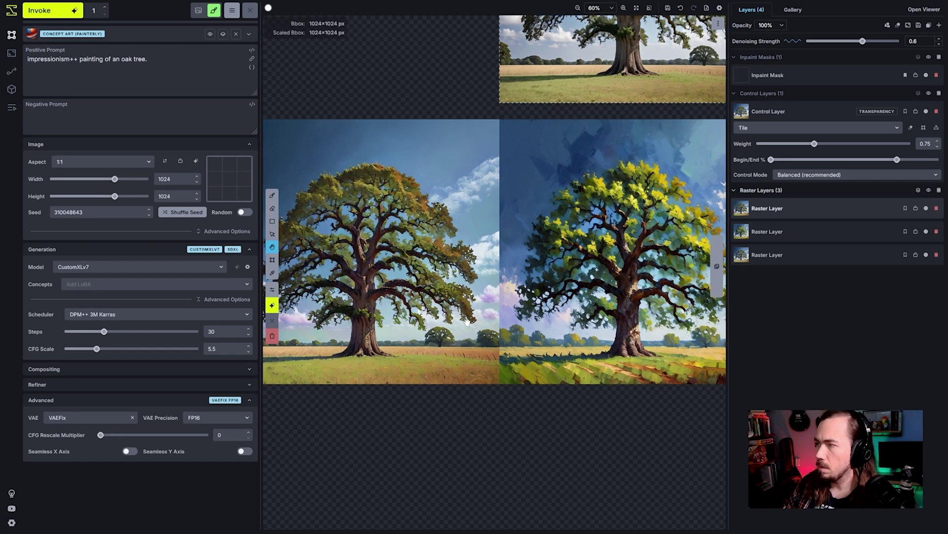
key("v")
scroll(522, 322, "down", 1)
scroll(398, 315, "up", 3)
key("h")
left_click_drag(425, 233, 536, 239)
scroll(488, 368, "up", 2)
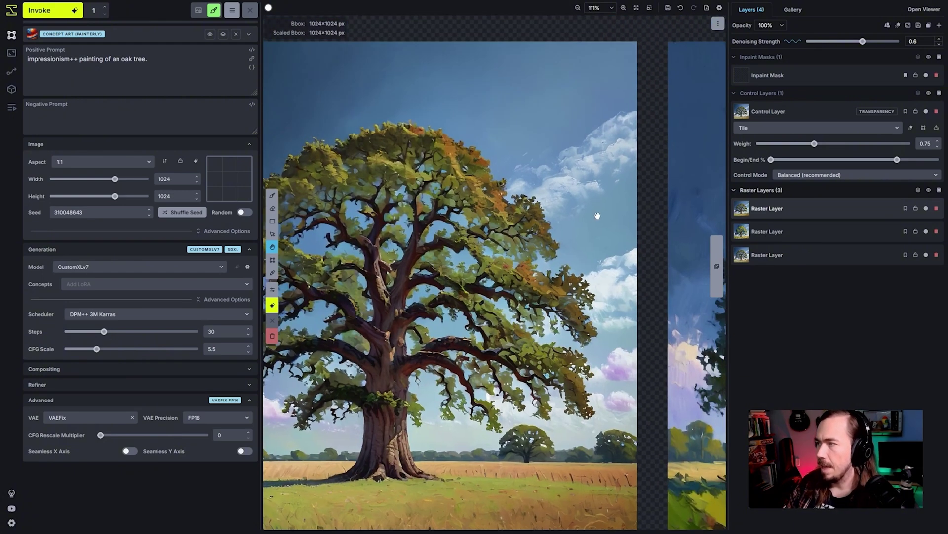
scroll(519, 316, "up", 1)
scroll(494, 313, "down", 3)
scroll(494, 313, "down", 2)
scroll(531, 305, "up", 1)
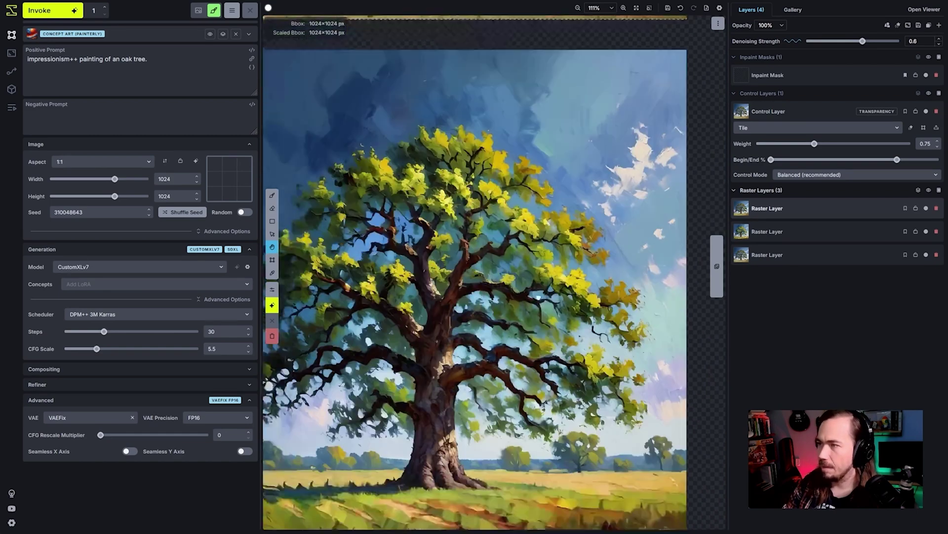
scroll(630, 192, "down", 1)
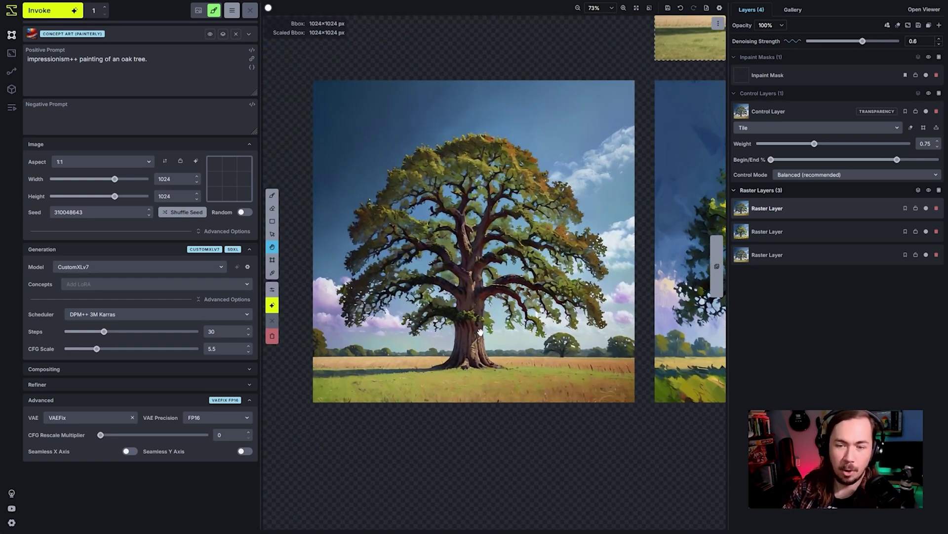
key("v")
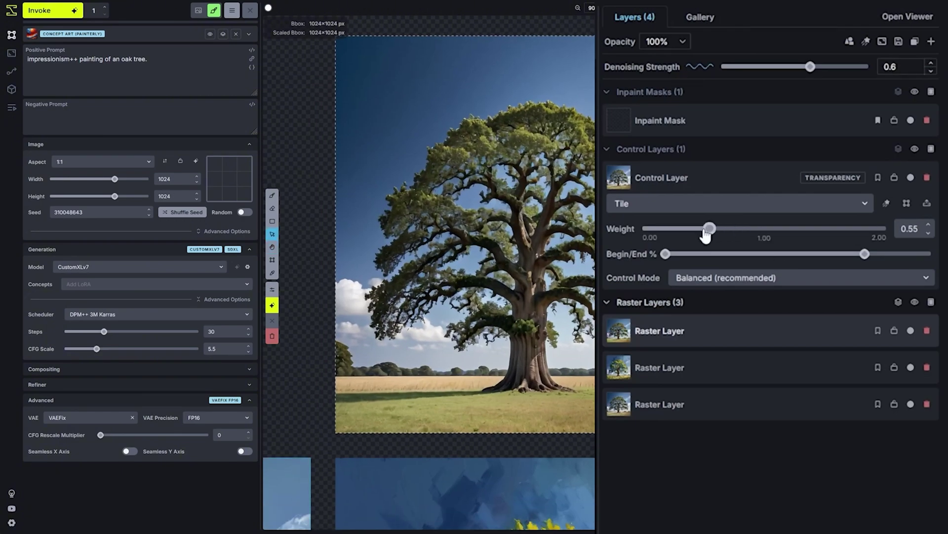
Reposition the bounding box, adjust a slider setting and generate a new pass.
left_click_drag(732, 229, 704, 229)
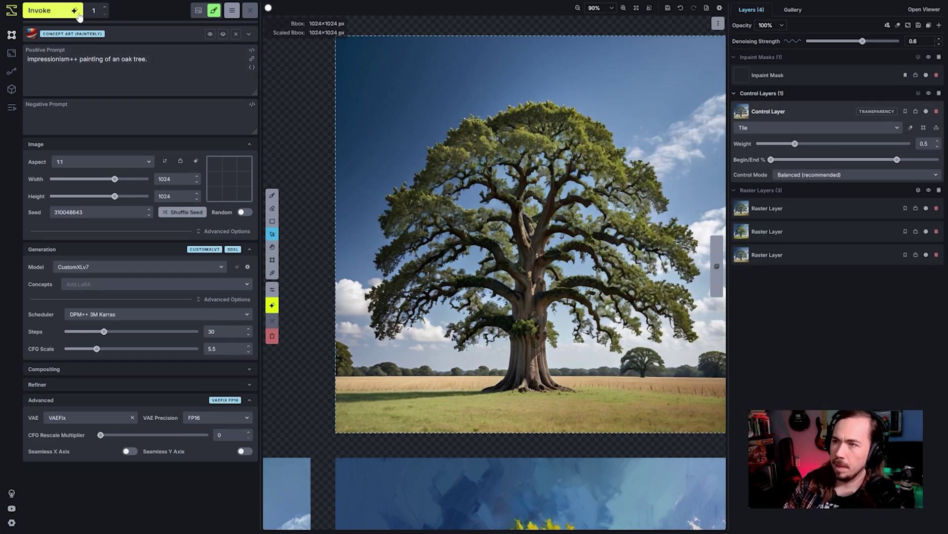
left_click(50, 10)
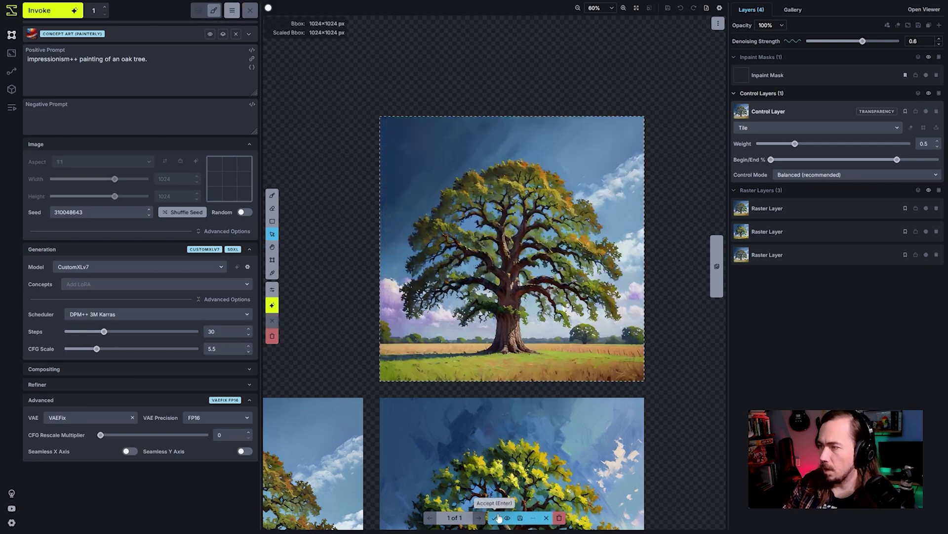
left_click(499, 517)
left_click_drag(389, 280, 339, 296)
left_click_drag(406, 232, 407, 218)
left_click_drag(619, 254, 420, 247)
scroll(494, 237, "down", 2)
mouse_move(494, 237)
left_mouse_down()
mouse_move(588, 220)
mouse_move(554, 237)
left_mouse_up()
scroll(554, 296, "up", 2)
scroll(510, 312, "up", 1)
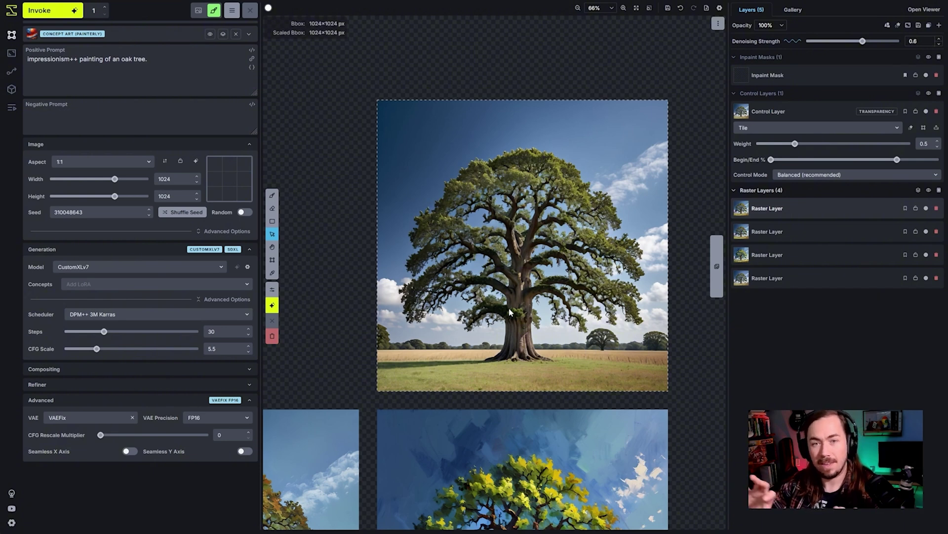
scroll(507, 341, "down", 3)
left_click_drag(863, 41, 881, 41)
key("ctrl+Return")
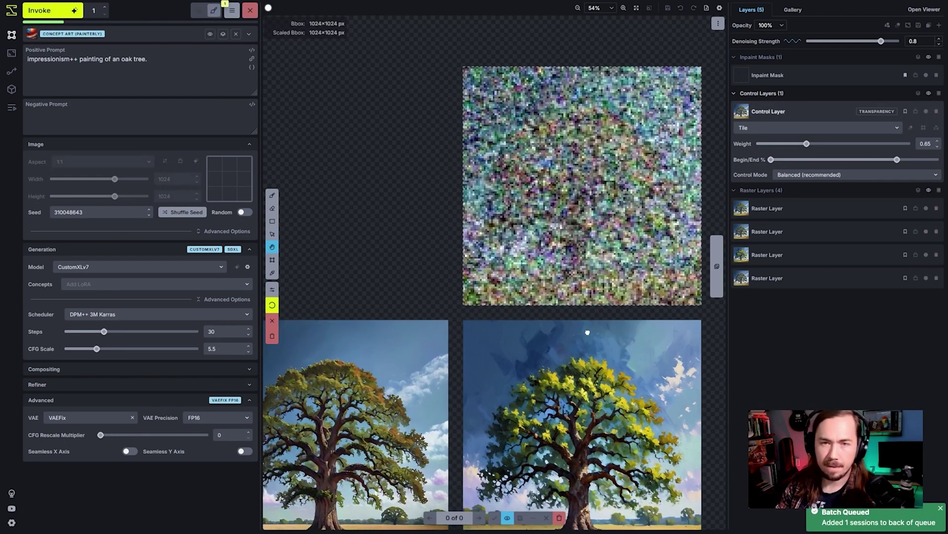
Move the bounding box and select a layer in the right-hand panel.
left_click_drag(564, 351, 588, 331)
key("v")
scroll(597, 321, "down", 1)
scroll(637, 316, "down", 1)
left_click(495, 518)
left_click(801, 208)
scroll(426, 305, "up", 1)
mouse_move(425, 304)
left_mouse_down()
mouse_move(581, 263)
mouse_move(546, 324)
left_mouse_up()
scroll(581, 264, "up", 2)
scroll(581, 263, "up", 3)
Pan and zoom the canvas to frame the next area to work on.
key("v")
scroll(546, 320, "down", 1)
key("h")
scroll(366, 374, "down", 3)
left_click_drag(365, 374, 389, 253)
scroll(389, 253, "up", 2)
left_click_drag(399, 353, 450, 360)
scroll(556, 244, "down", 3)
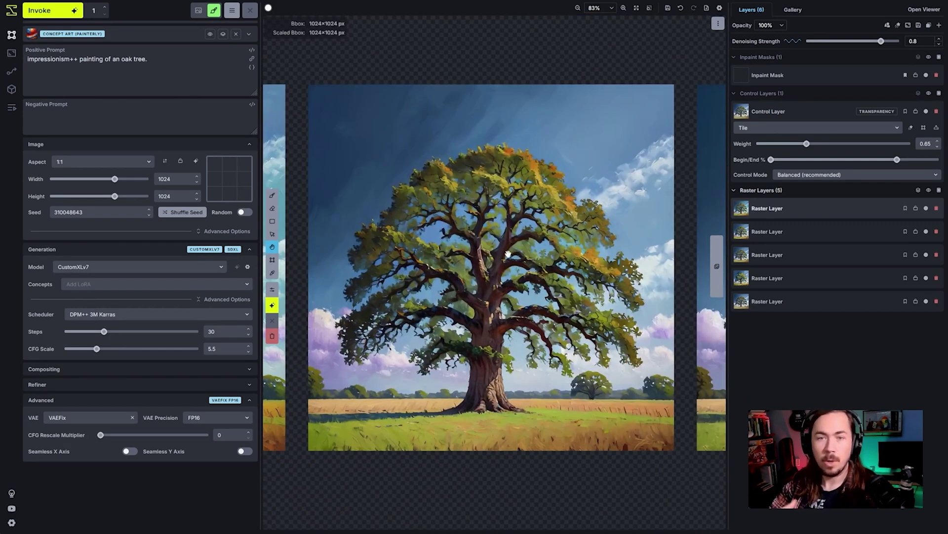
key("v")
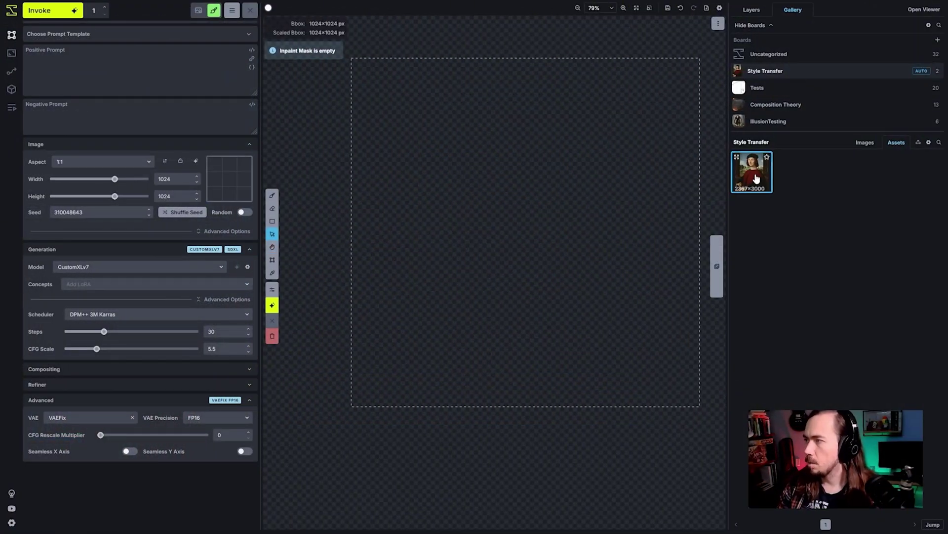
Choose an option from a layer's context menu and fit the canvas to view.
right_click(757, 179)
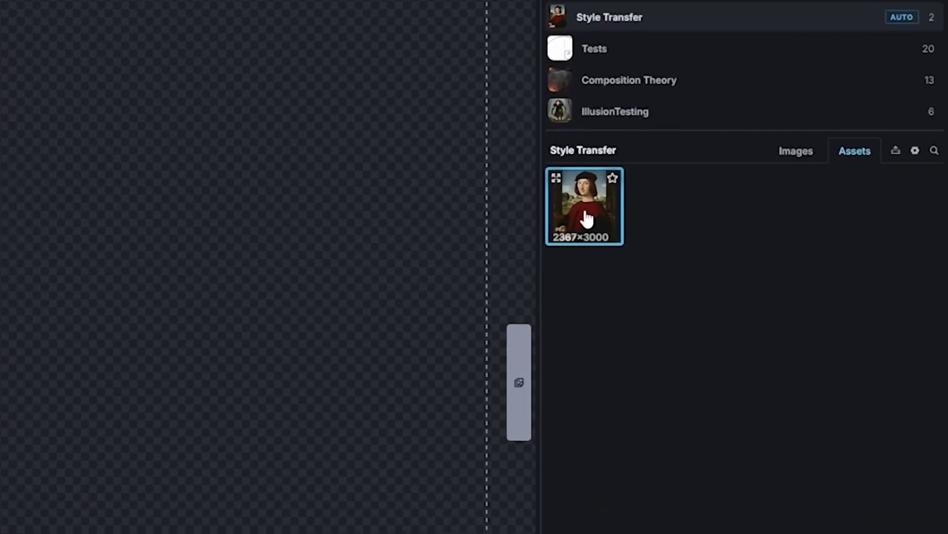
right_click(762, 179)
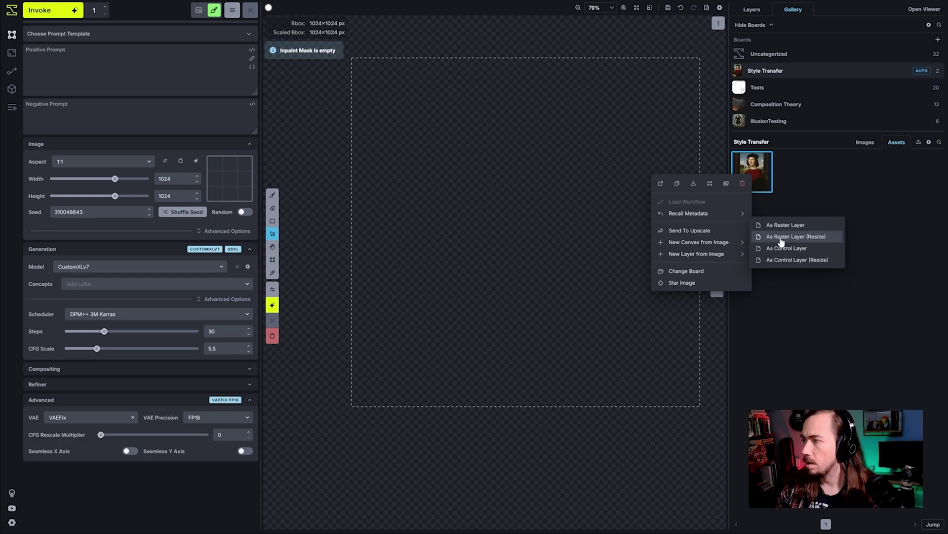
left_click(781, 241)
key("shift+1")
Set the prompt to 'a man sitting in front of a italian estate. portrait.'.
left_click(124, 38)
scroll(124, 148, "down", 5)
scroll(113, 168, "down", 1)
left_click(112, 173)
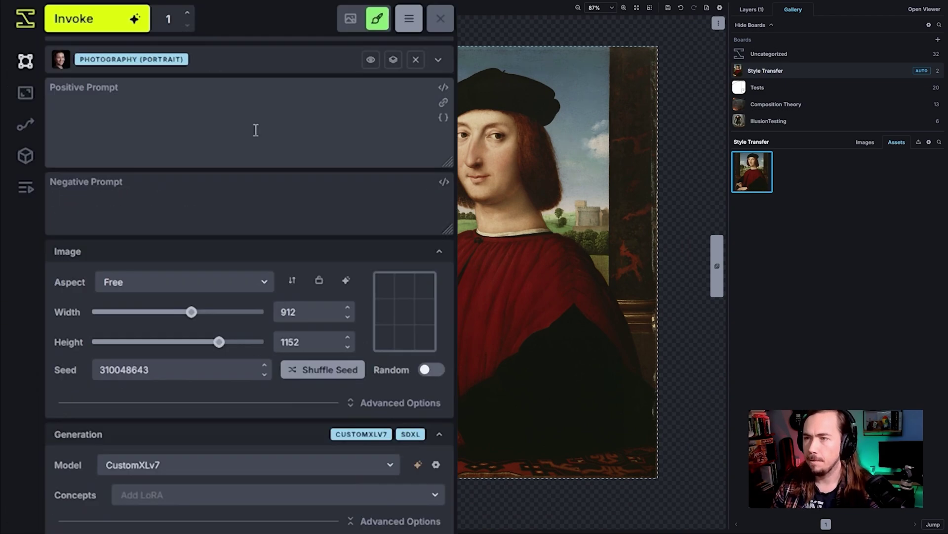
type("a man sitting in front of a italian estate. portrait.")
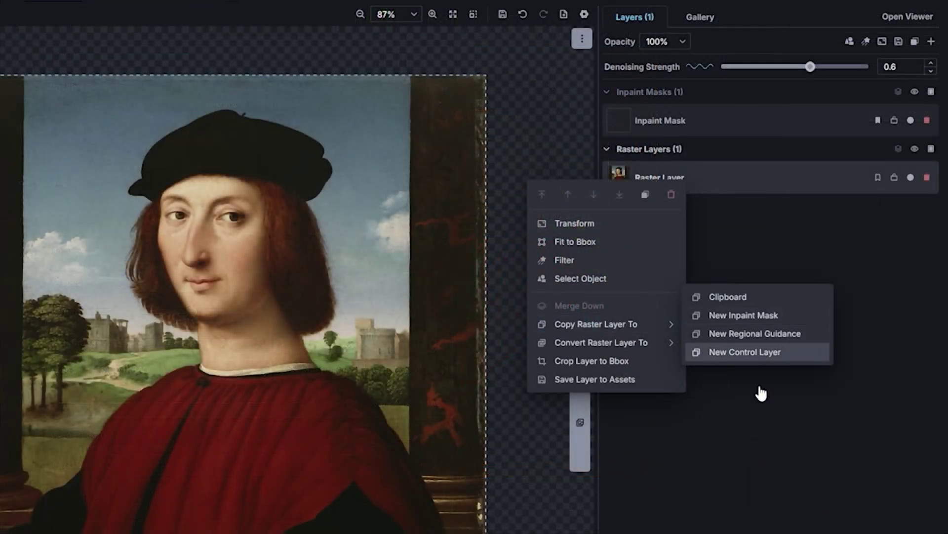
left_click(745, 352)
left_click(691, 203)
left_click(658, 379)
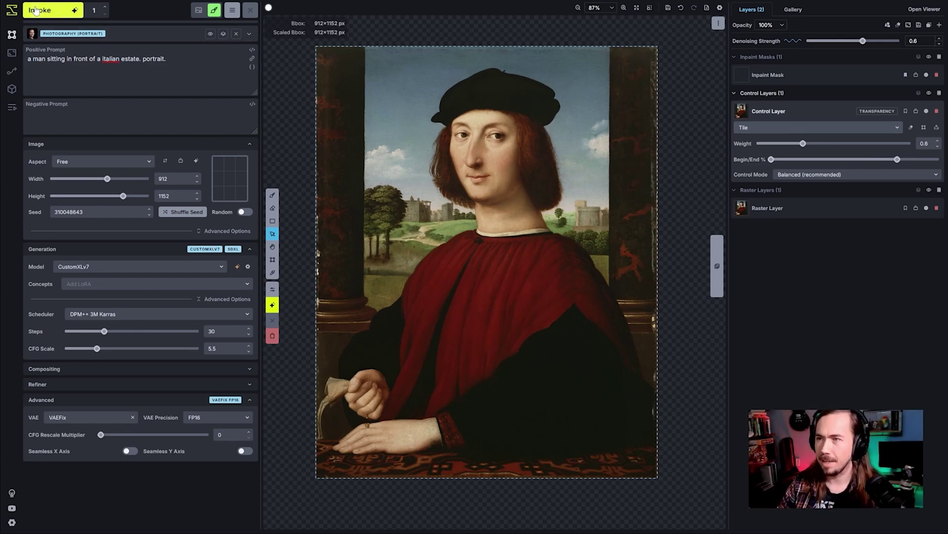
left_click(36, 9)
Browse through the staged images in the staging toolbar.
left_click(506, 517)
left_click(507, 517)
left_click(507, 518)
left_click(506, 517)
left_click(507, 518)
left_click(41, 10)
left_click(508, 517)
scroll(430, 453, "up", 3)
left_click(508, 517)
left_click(507, 517)
left_click(507, 517)
scroll(523, 489, "down", 3)
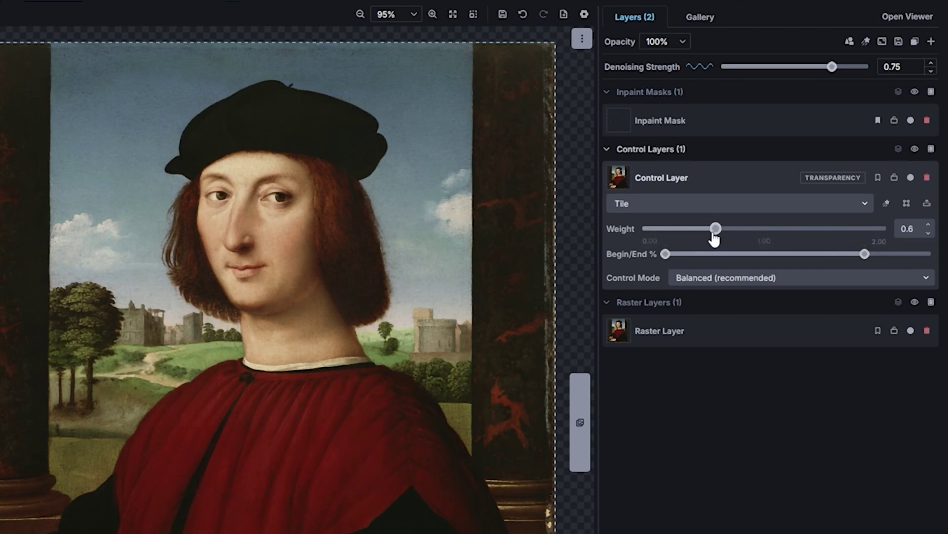
Bring up the Filter panel on the control layer with Canny Edge Detection.
left_click_drag(713, 234, 699, 237)
right_click(694, 332)
right_click(697, 183)
left_click(657, 198)
left_click(662, 203)
left_click(691, 246)
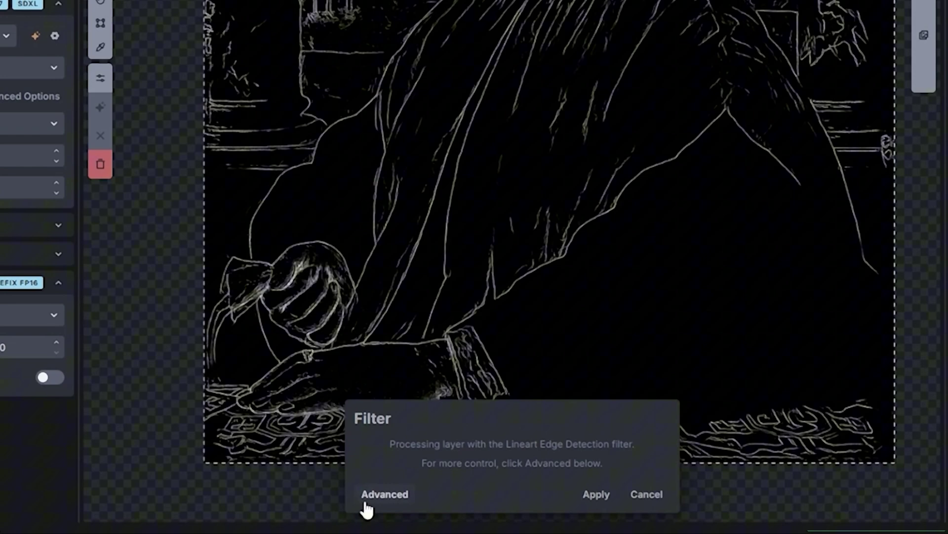
left_click(365, 495)
left_click(543, 434)
left_click(543, 193)
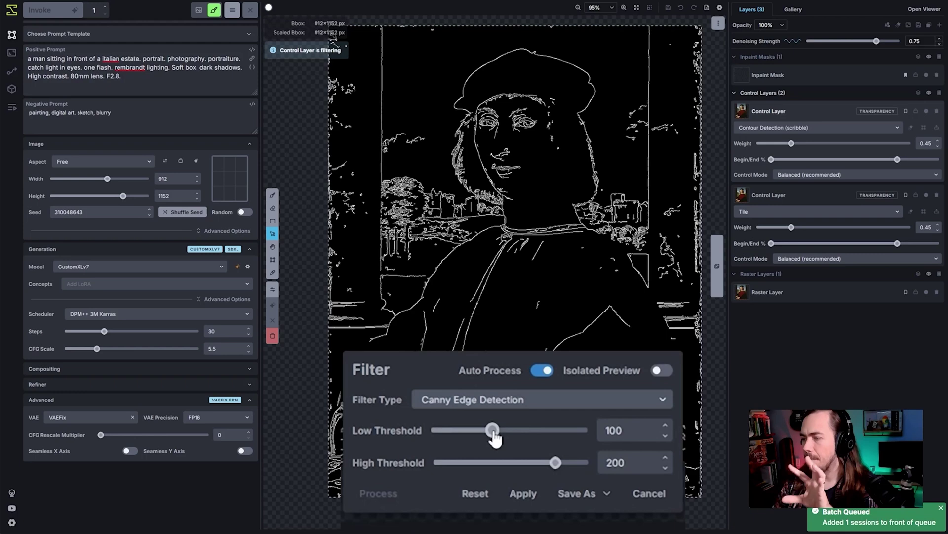
Tune Canny thresholds to low about 136 and high 221.
left_click_drag(494, 430, 543, 430)
left_click_drag(555, 462, 589, 462)
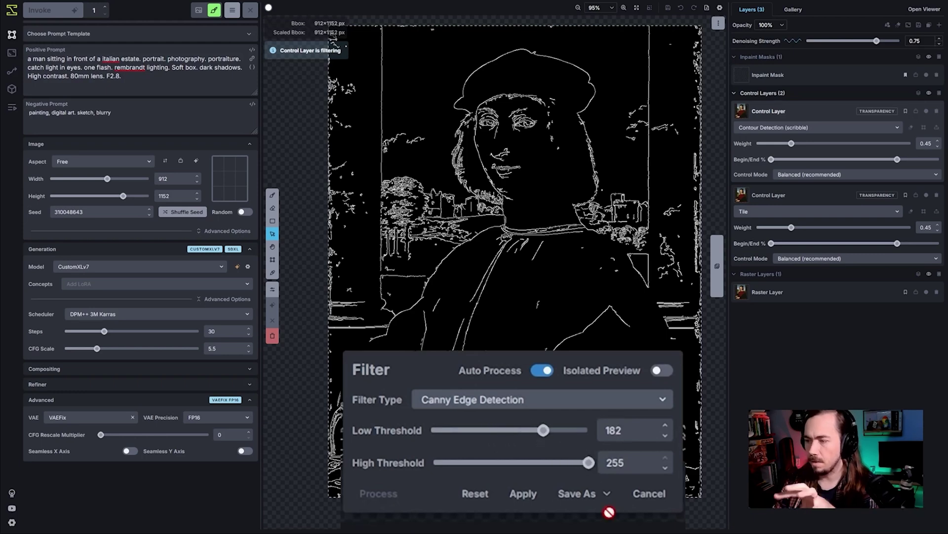
left_click(568, 462)
left_click(529, 431)
left_click_drag(524, 438, 516, 439)
Lower the contour low threshold to 119, apply it, and brush a touch-up line on the edge map.
left_click_drag(514, 435, 479, 438)
left_click(525, 494)
key("b")
scroll(489, 176, "up", 7)
scroll(514, 108, "up", 4)
scroll(506, 127, "up", 5)
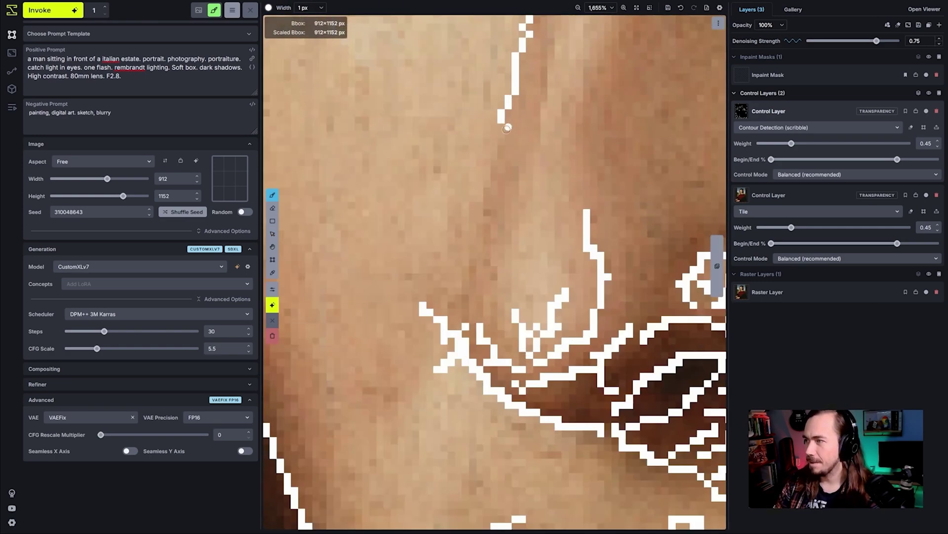
left_click(464, 326, "shift")
Zoom back out and raise the Contour Detection control weight to 0.6.
scroll(464, 326, "down", 5)
scroll(464, 326, "down", 4)
scroll(583, 311, "down", 5)
scroll(582, 311, "down", 4)
key("b")
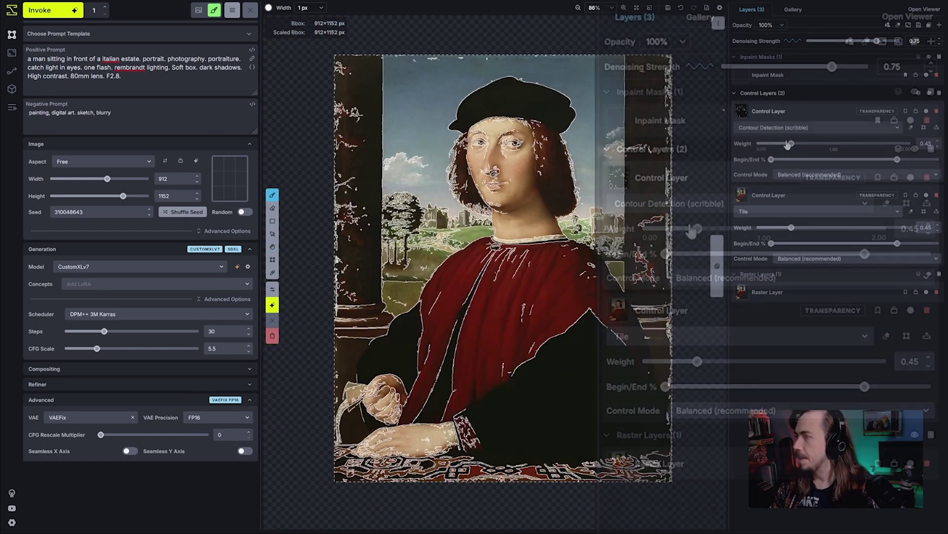
left_click_drag(696, 229, 721, 230)
Generate a new portrait version and compare it with the original.
left_click(65, 12)
left_click(508, 518)
left_click(508, 518)
left_click(507, 519)
Add 'beard++' to the negative prompt, requeue, and compare the staged results at full view.
left_click(28, 113)
type("beard++.")
key("ctrl+Return")
left_click(478, 518)
scroll(499, 232, "up", 3)
key("shift+1")
Step through staged results, queue another portrait, and compare it against the original.
left_click(478, 517)
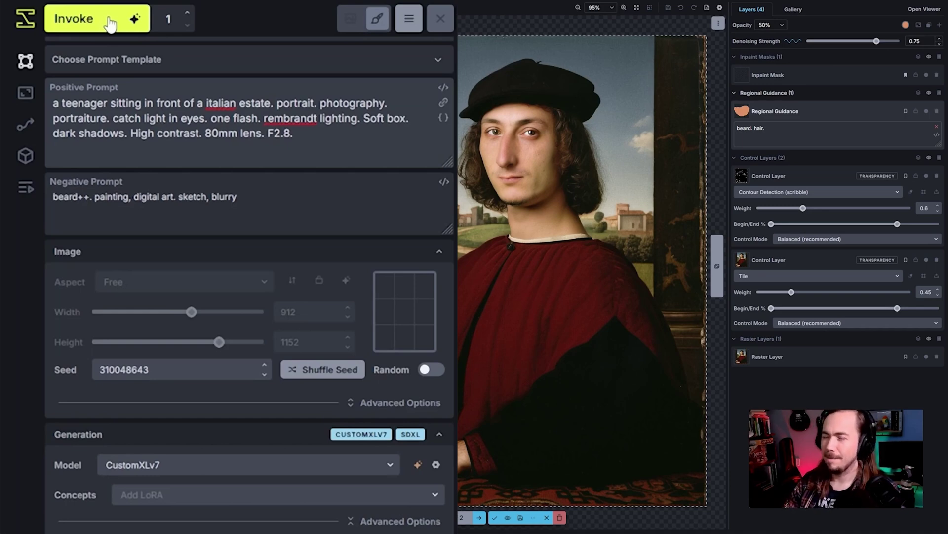
left_click(110, 23)
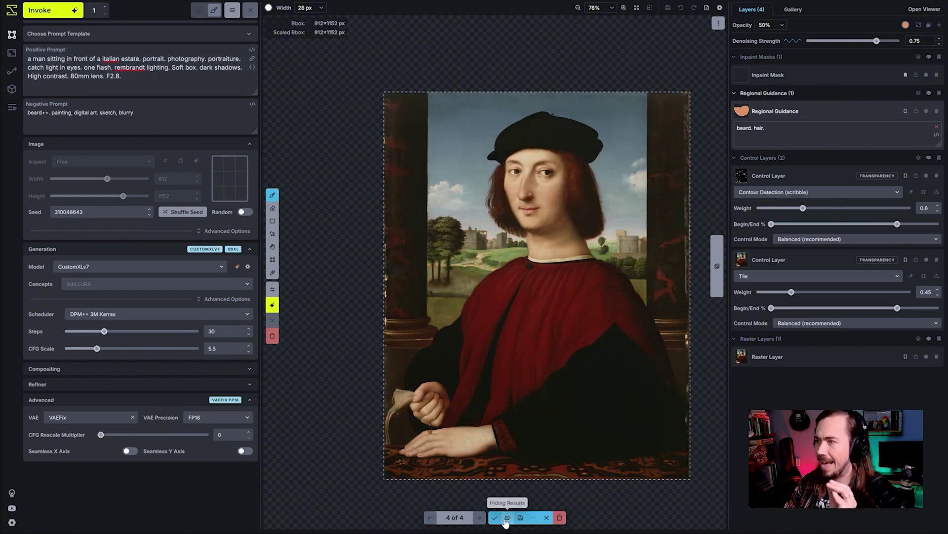
left_click(507, 518)
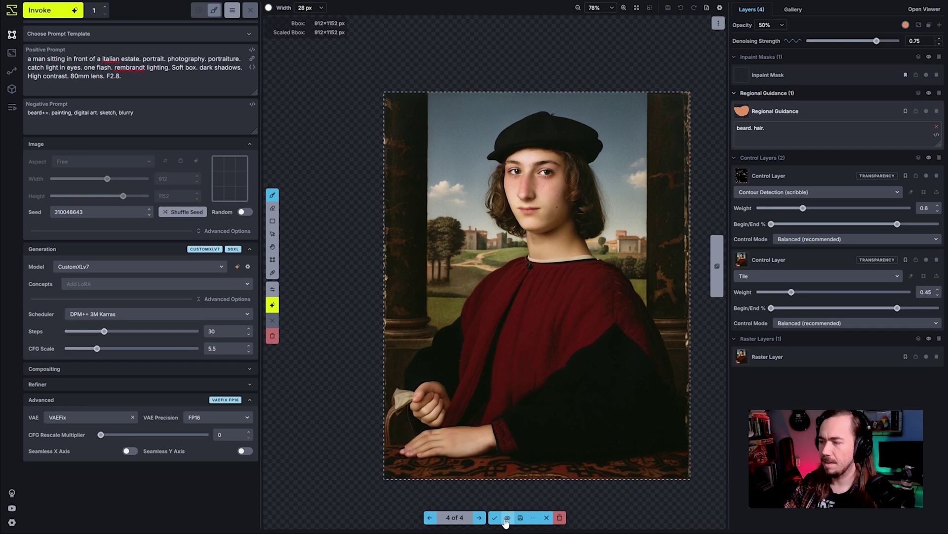
Accept the portrait, mask the face, and inpaint it at denoising 0.5, accepting the result.
key("Return")
left_click(769, 75)
scroll(558, 242, "up", 5, "ctrl")
scroll(546, 222, "down", 2, "ctrl")
mouse_move(544, 221)
left_mouse_down()
mouse_move(525, 185)
mouse_move(545, 247)
left_mouse_up()
left_click(51, 14)
left_click_drag(877, 41, 854, 43)
left_click(51, 11)
left_click(496, 519)
Toggle raster layer visibility to compare the refined face with older portraits.
left_click(927, 379)
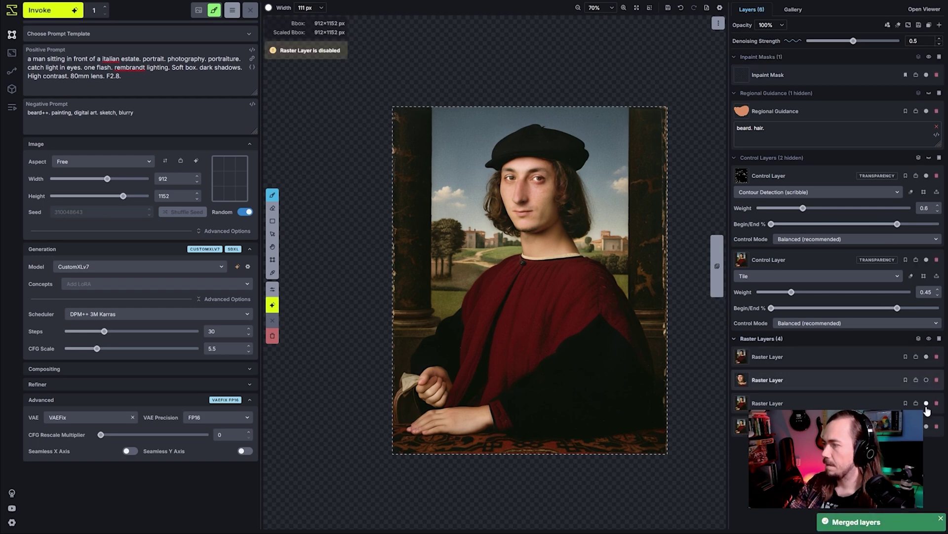
left_click(927, 403)
left_click(927, 356)
left_click(927, 359)
left_click(927, 360)
left_click(927, 360)
left_click(927, 360)
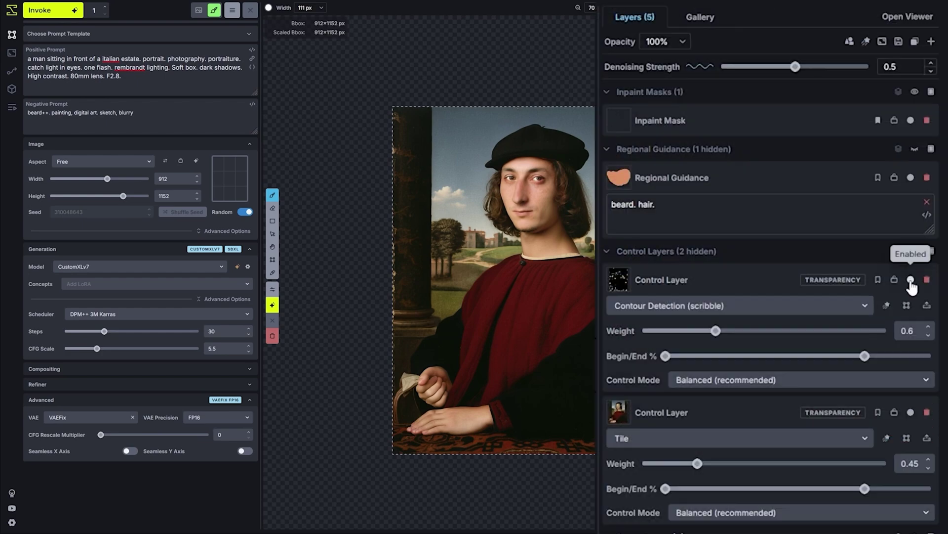
Delete the Contour Detection control layer and mask the background around the head.
left_click(910, 280)
left_click(926, 280)
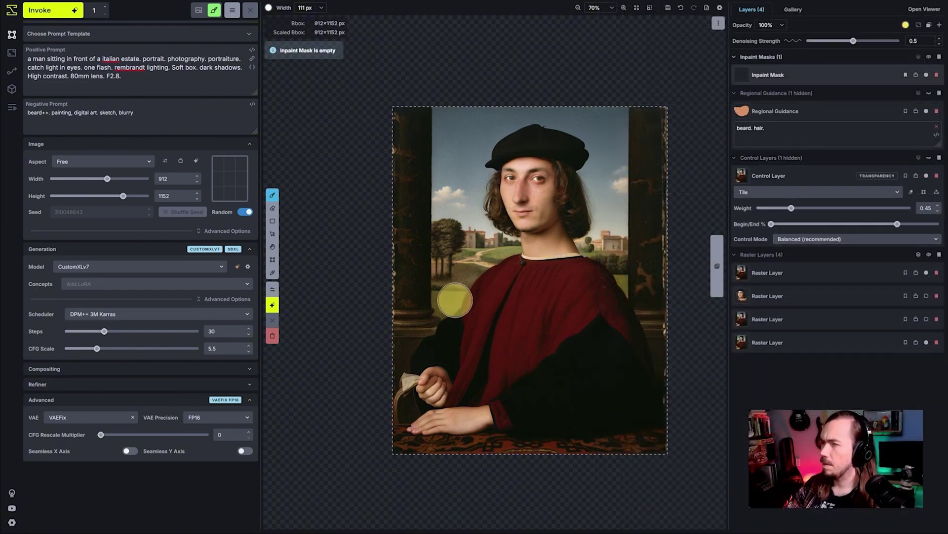
key("bracketright")
key("bracketright")
key("bracketright")
key("bracketright")
key("bracketright")
left_click_drag(400, 291, 425, 247)
key("bracketleft")
key("bracketleft")
key("bracketleft")
left_click_drag(485, 249, 687, 321)
Inpaint the masked background and compare the result with the original painting.
left_click(60, 11)
left_click(508, 517)
scroll(549, 369, "up", 2)
scroll(512, 297, "up", 1)
Accept the new background as a layer and hide the Tile control layer.
left_click_drag(470, 333, 425, 295)
key("b")
scroll(511, 484, "down", 3)
key("Return")
left_click(926, 176)
Extend the bounding box slightly downward and regenerate the masked head and background.
scroll(469, 413, "down", 2)
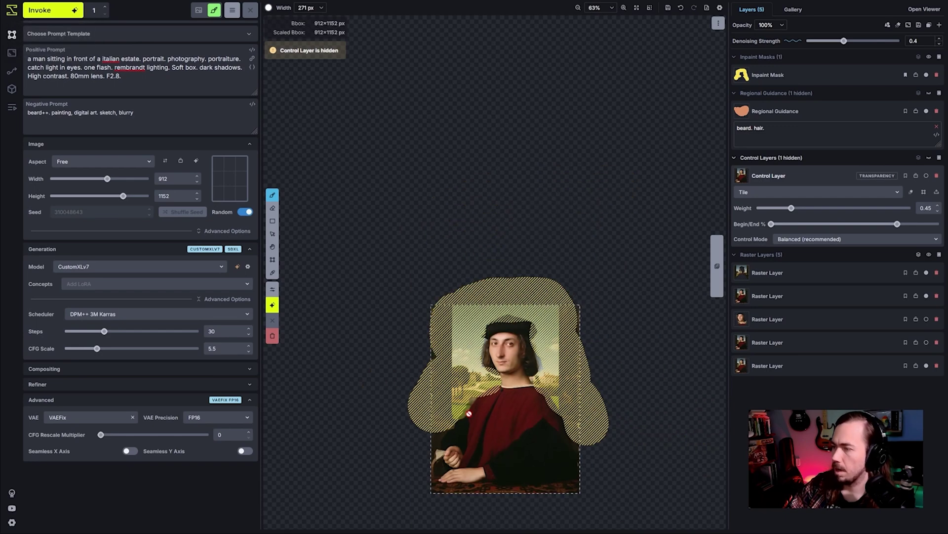
mouse_move(469, 413)
left_mouse_down()
mouse_move(496, 396)
mouse_move(497, 322)
left_mouse_up()
scroll(496, 396, "up", 2)
left_click_drag(513, 223, 514, 268)
left_click(61, 11)
Accept the portrait, end the Tile control at about 40%, rerun, and accept the new layer.
left_click(507, 517)
key("Return")
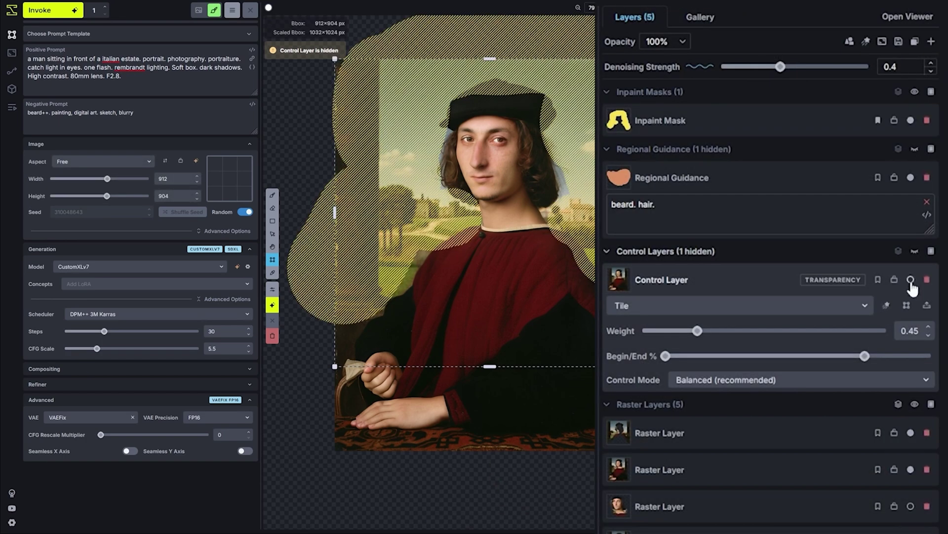
left_click(911, 280)
left_click_drag(861, 355, 758, 356)
left_click(45, 13)
left_click(496, 518)
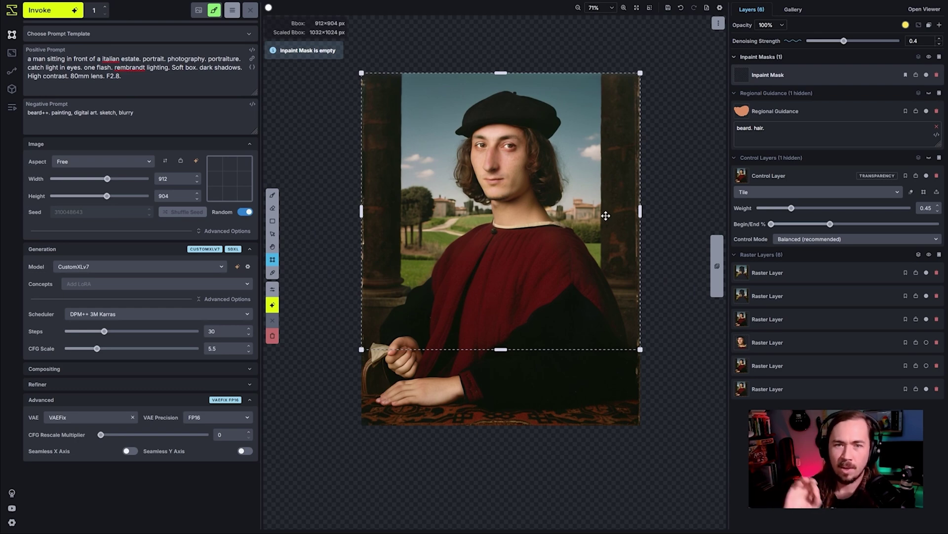